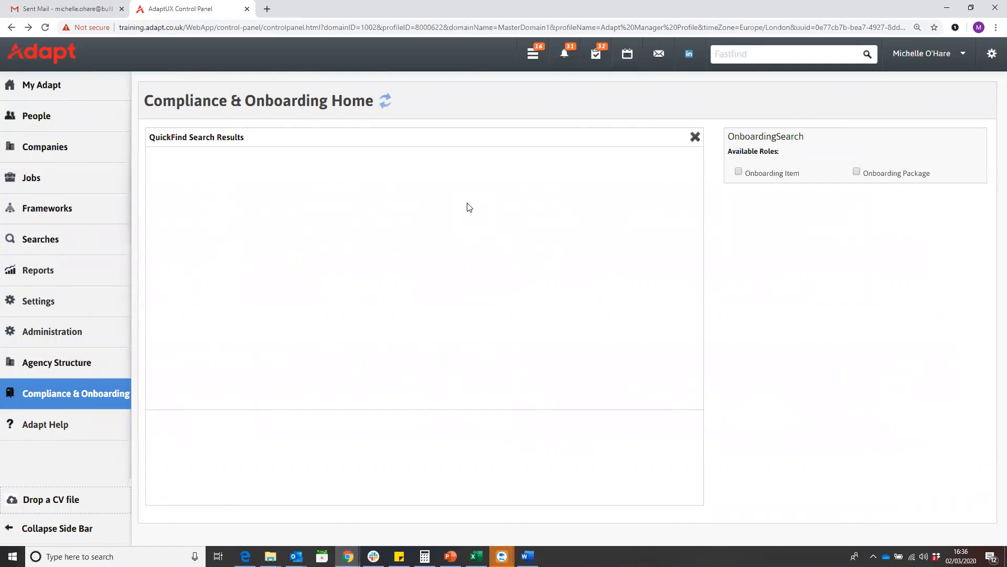
# Start creating a new onboarding item and choose ID Check as its check type
pyautogui.moveTo(85, 391)
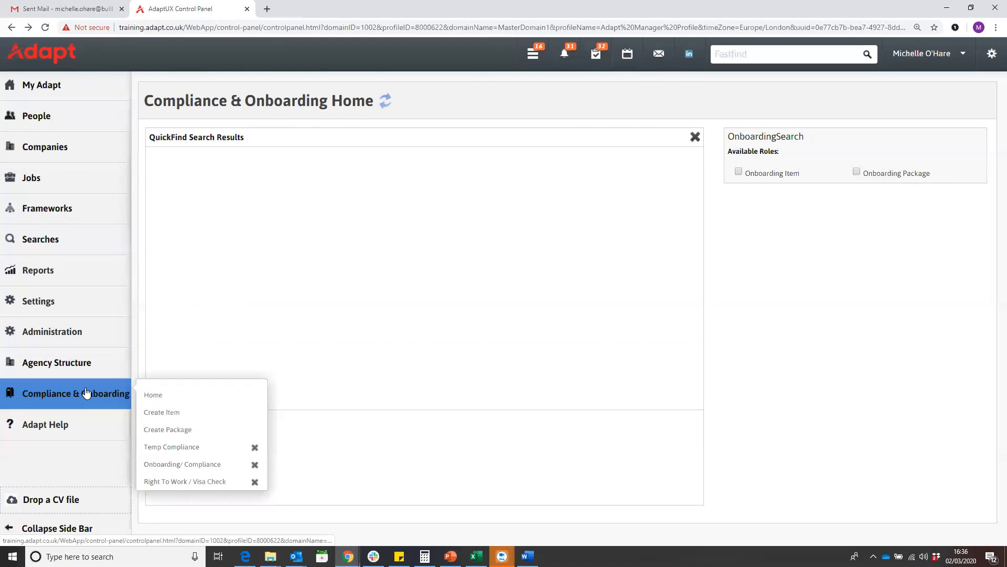
pyautogui.click(168, 415)
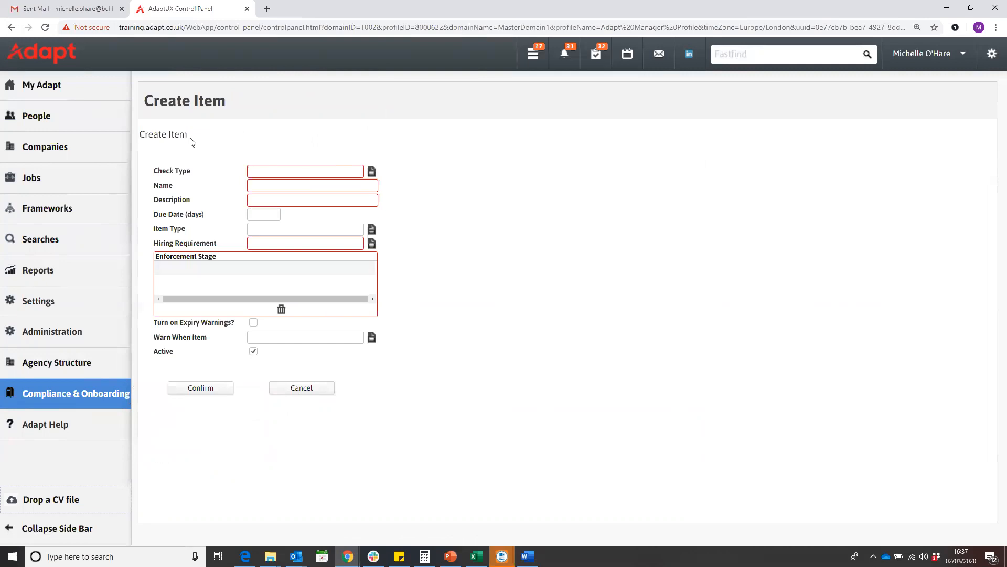
pyautogui.click(371, 172)
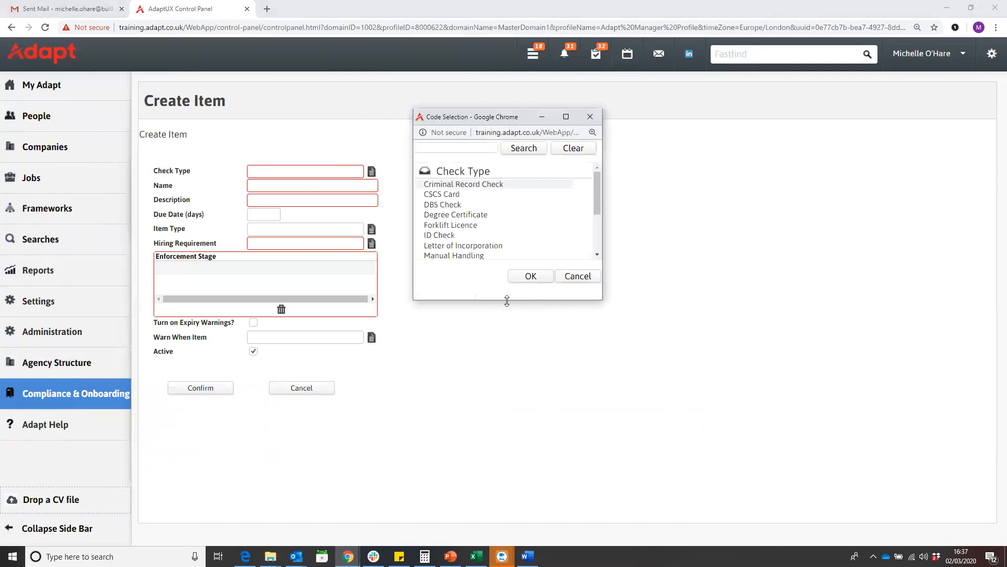
pyautogui.moveTo(507, 301); pyautogui.dragTo(506, 445)
pyautogui.click(437, 205)
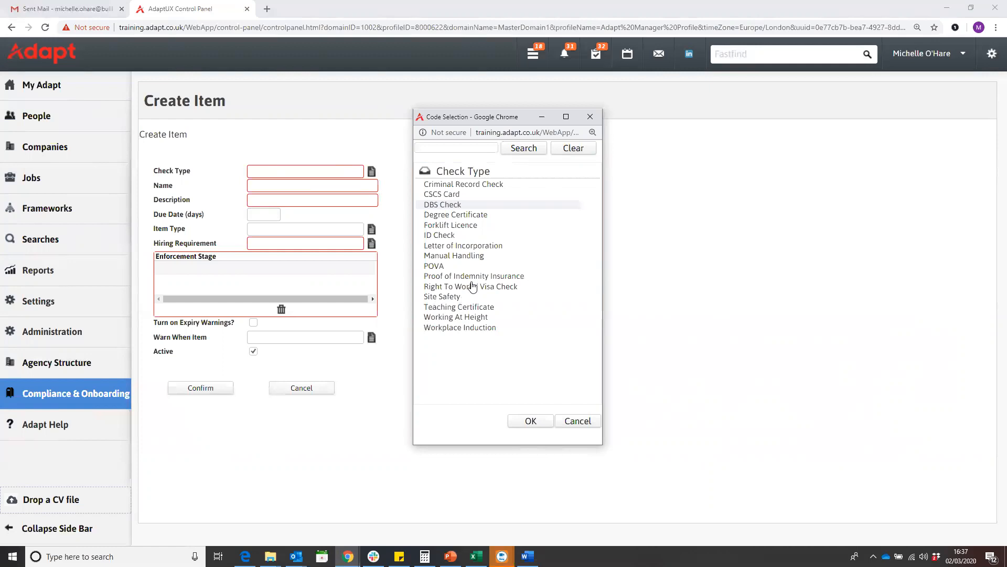
pyautogui.doubleClick(439, 235)
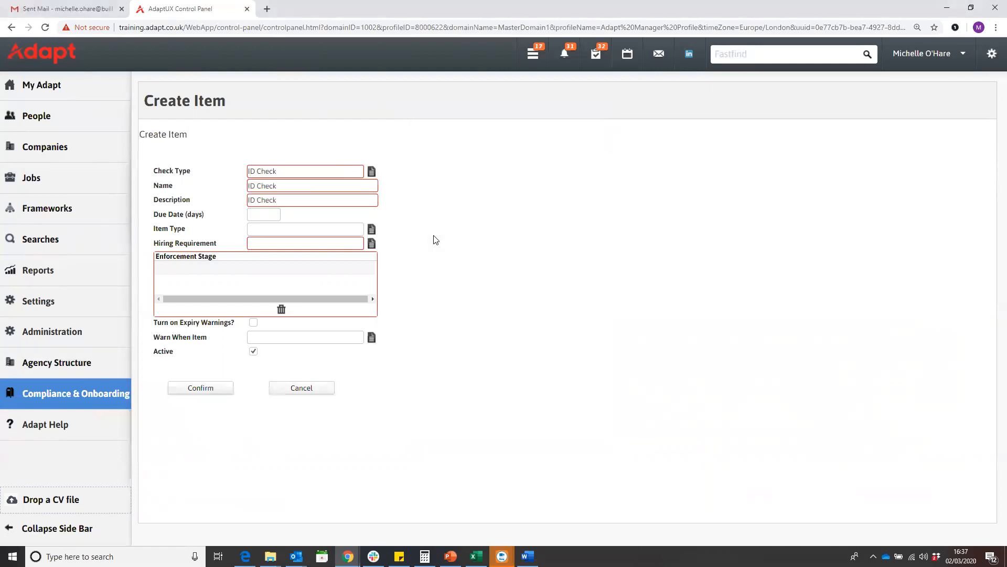
# Set the item's due date to 7 days
pyautogui.tripleClick(298, 174)
pyautogui.tripleClick(284, 187)
pyautogui.tripleClick(283, 198)
pyautogui.tripleClick(282, 186)
pyautogui.tripleClick(276, 200)
pyautogui.click(266, 216)
pyautogui.click(248, 225)
pyautogui.write('7')
# Set the item type to Photo and the hiring requirement to Required
pyautogui.click(371, 229)
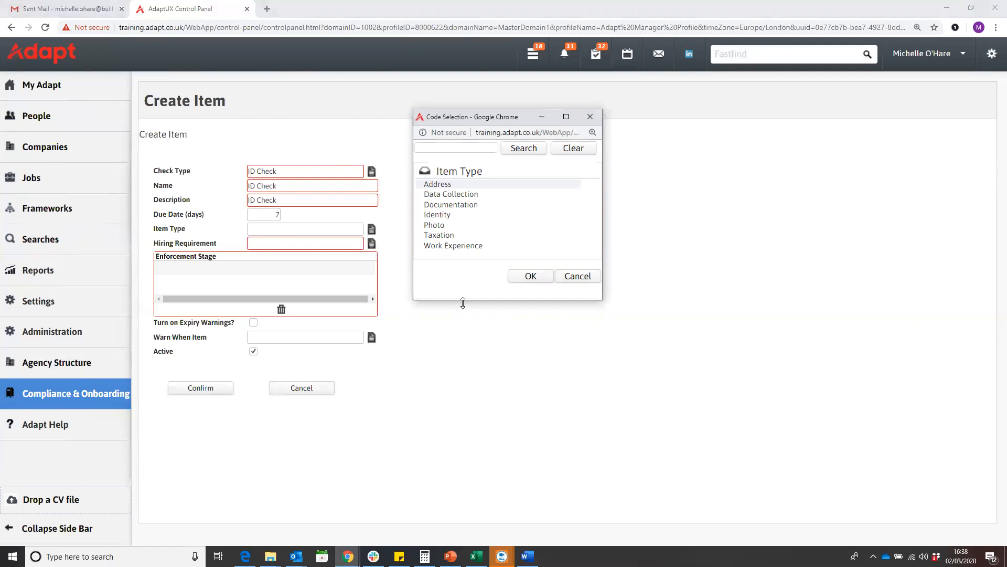
pyautogui.click(443, 216)
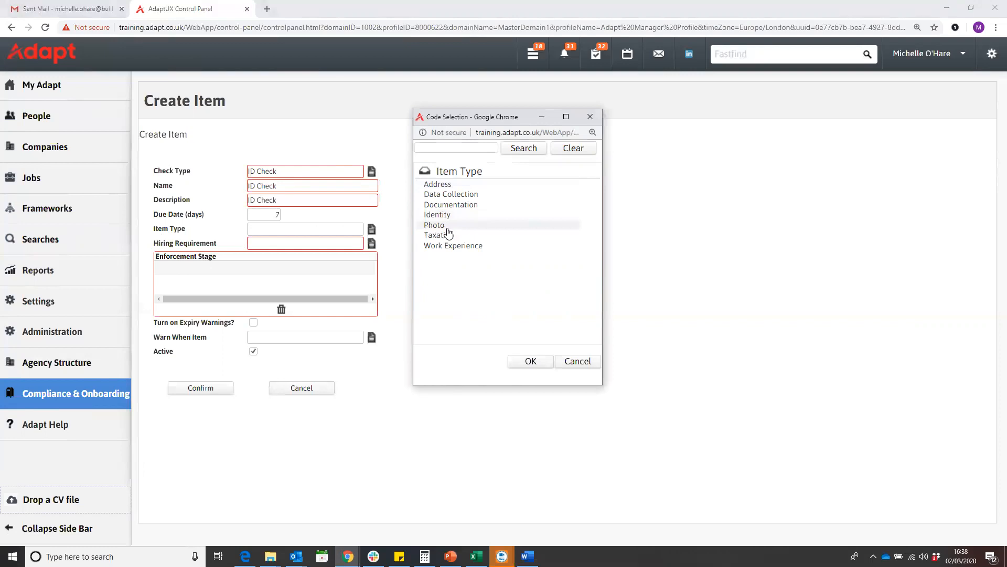
pyautogui.doubleClick(449, 227)
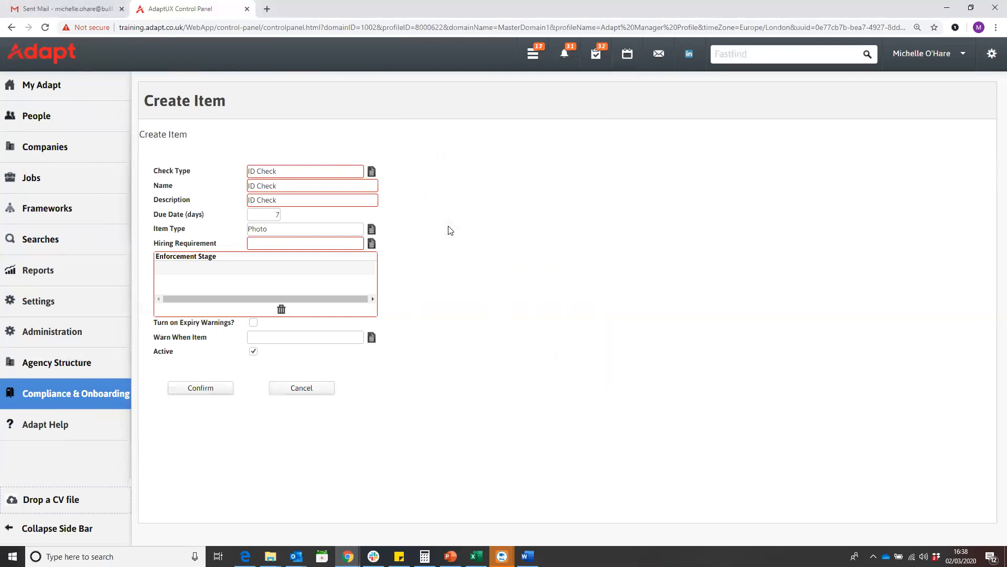
pyautogui.click(372, 244)
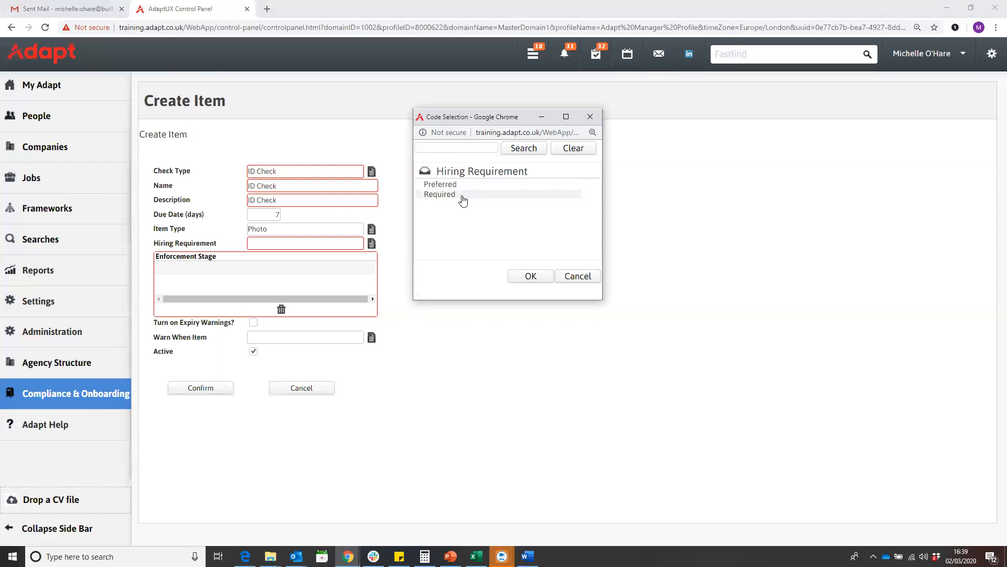
pyautogui.doubleClick(463, 199)
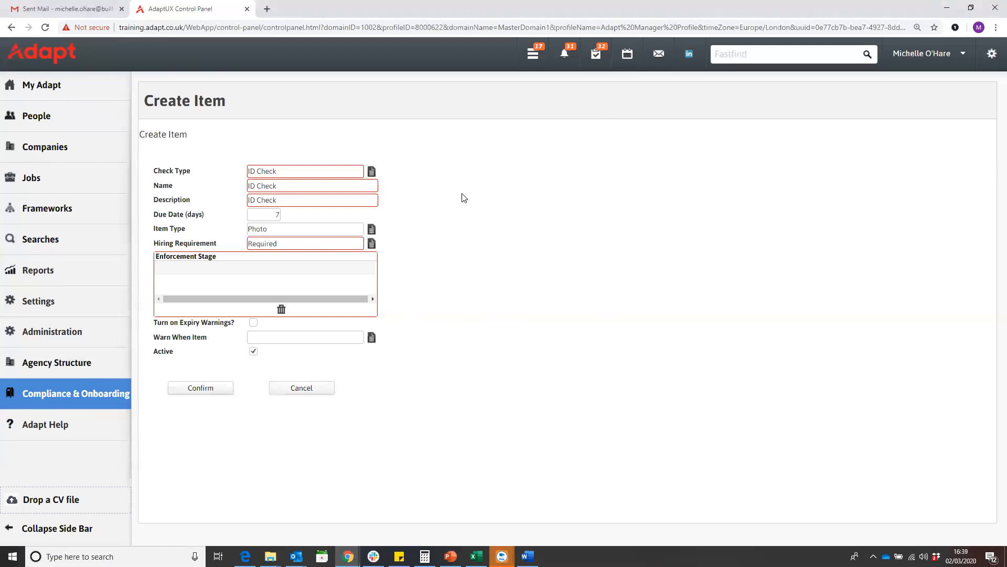
# Add Pre-Hire and Re-Hire as enforcement stages for the item
pyautogui.click(191, 268)
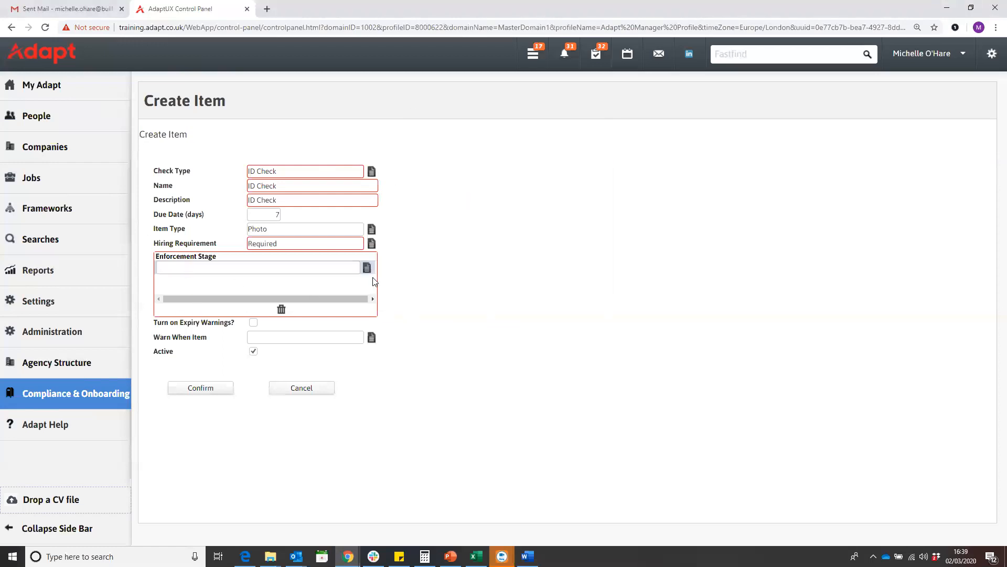
pyautogui.click(367, 268)
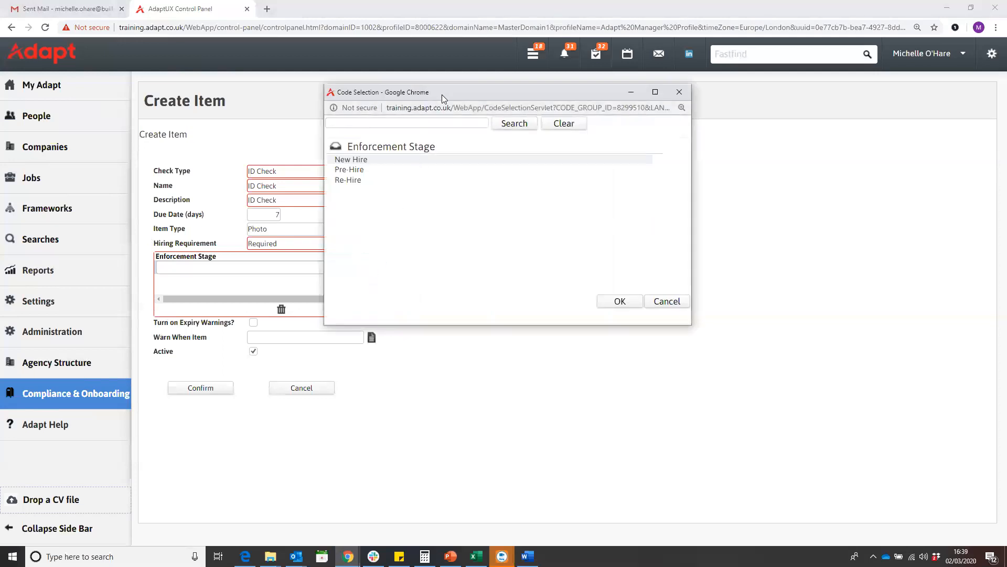
pyautogui.moveTo(450, 93); pyautogui.dragTo(576, 96)
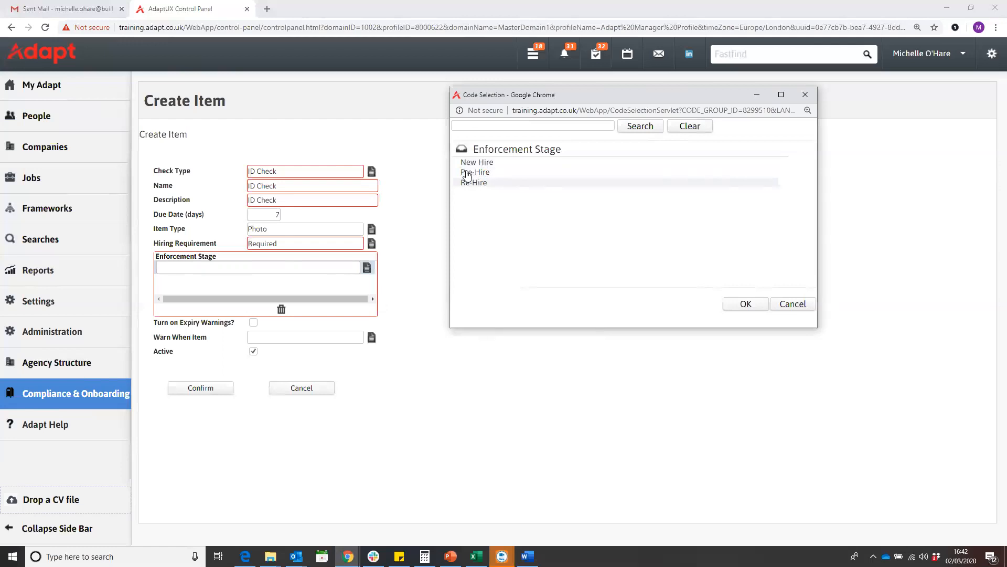
pyautogui.doubleClick(487, 174)
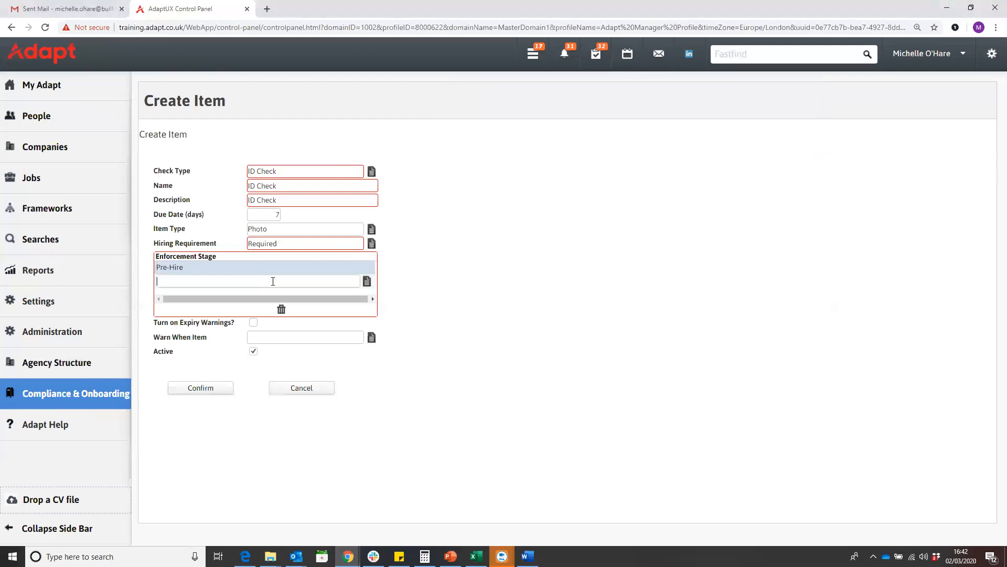
pyautogui.click(367, 281)
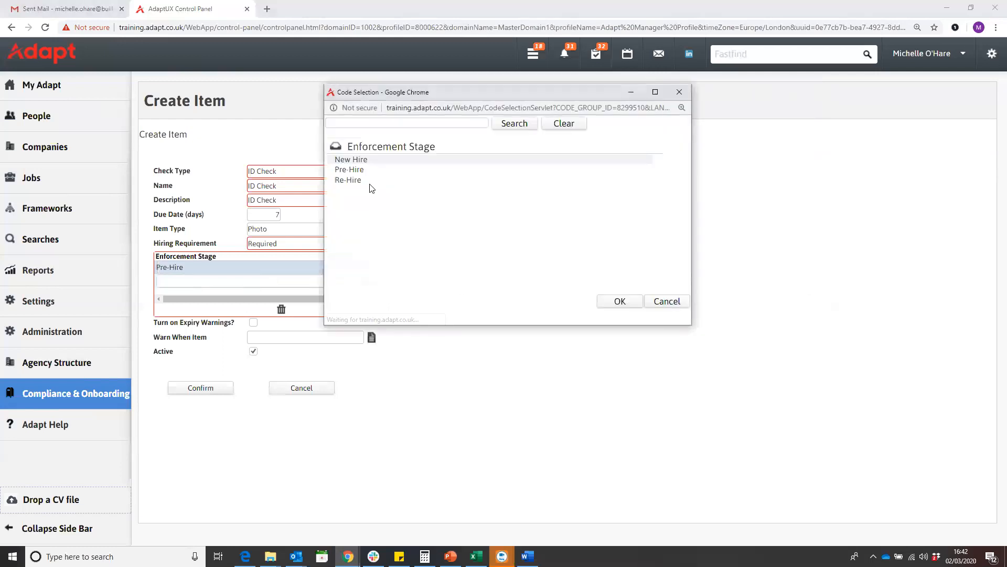
pyautogui.doubleClick(359, 182)
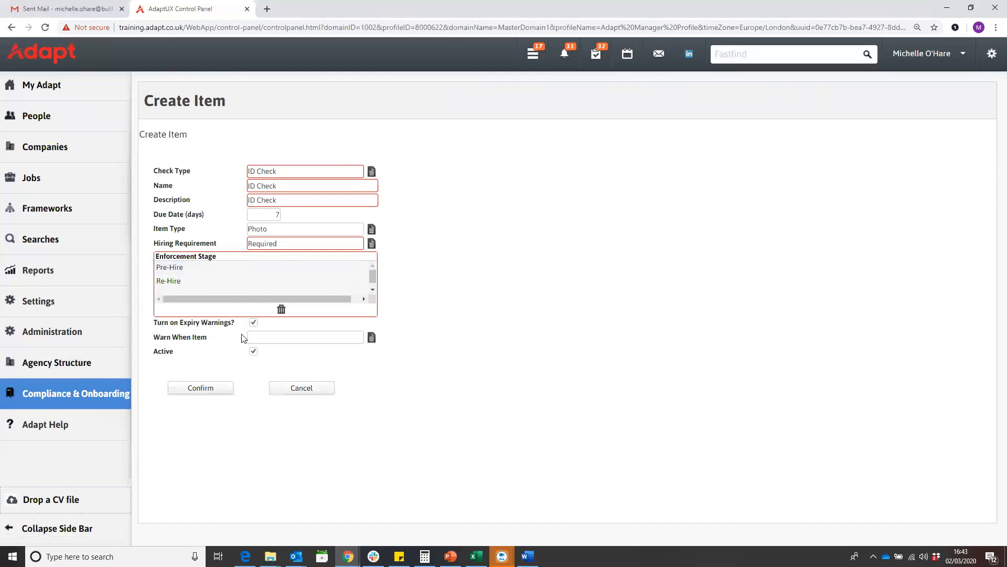
# Turn on expiry warnings, set the warning to Expires before end of booking (if end date exists), and confirm the item
pyautogui.click(310, 171)
pyautogui.click(310, 186)
pyautogui.click(302, 202)
pyautogui.click(253, 322)
pyautogui.click(372, 338)
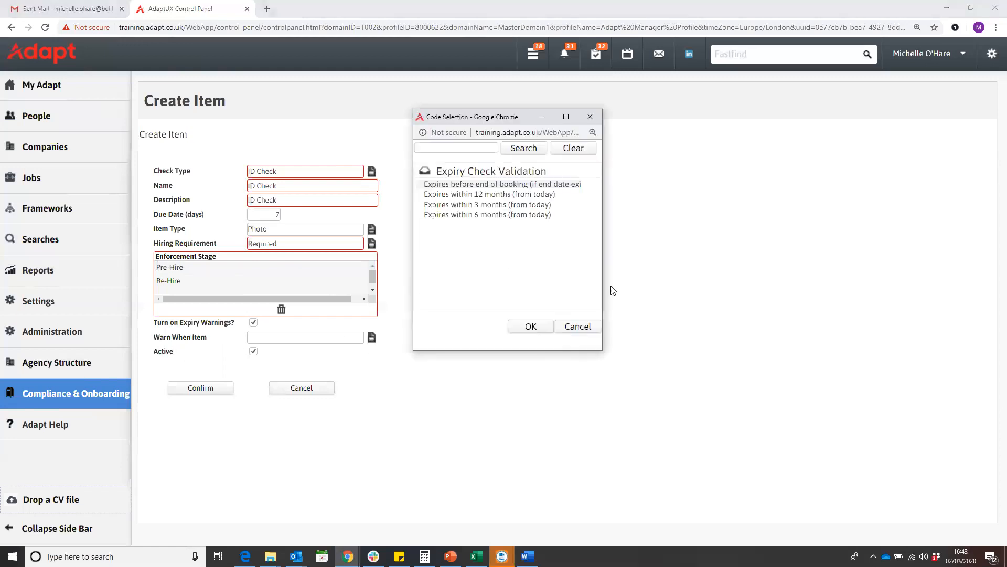
pyautogui.moveTo(605, 279); pyautogui.dragTo(691, 279)
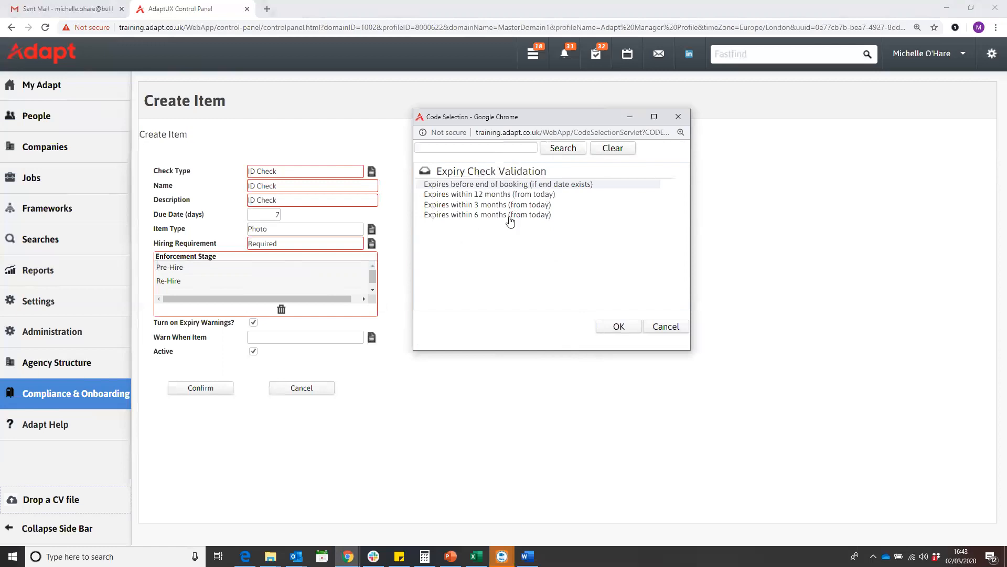
pyautogui.doubleClick(583, 188)
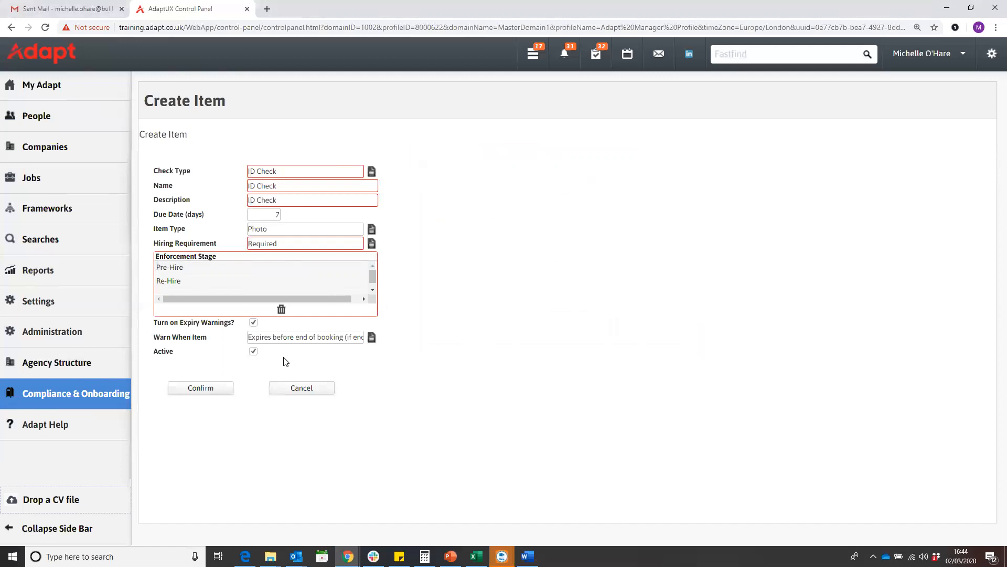
pyautogui.click(224, 387)
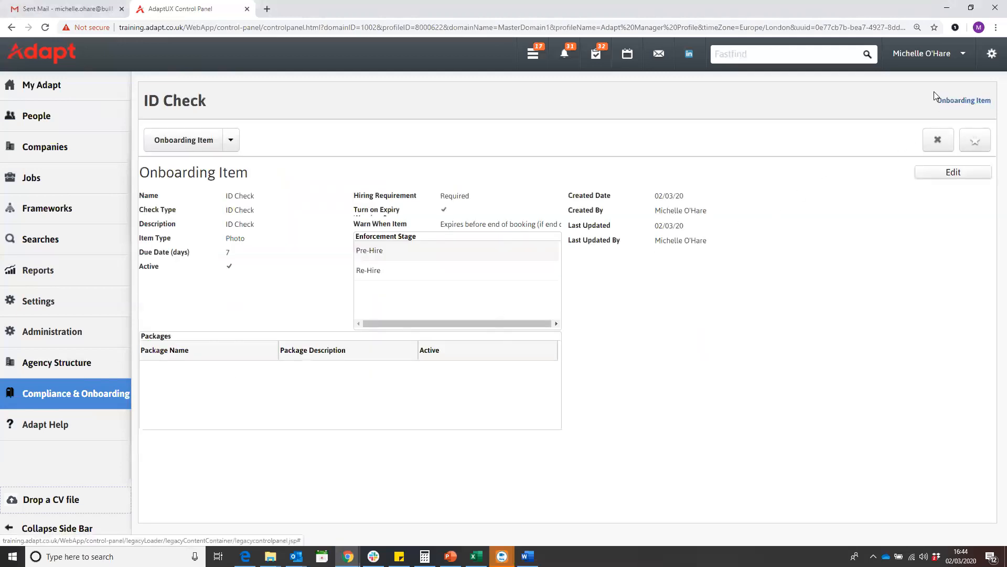
# Reopen the onboarding item for editing and save it again
pyautogui.click(950, 175)
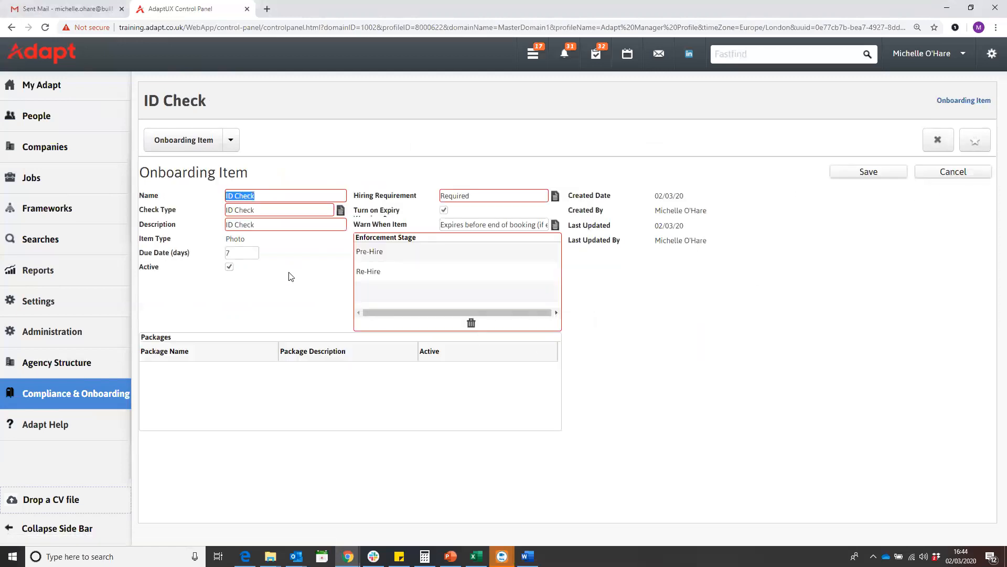
pyautogui.click(230, 267)
pyautogui.click(849, 174)
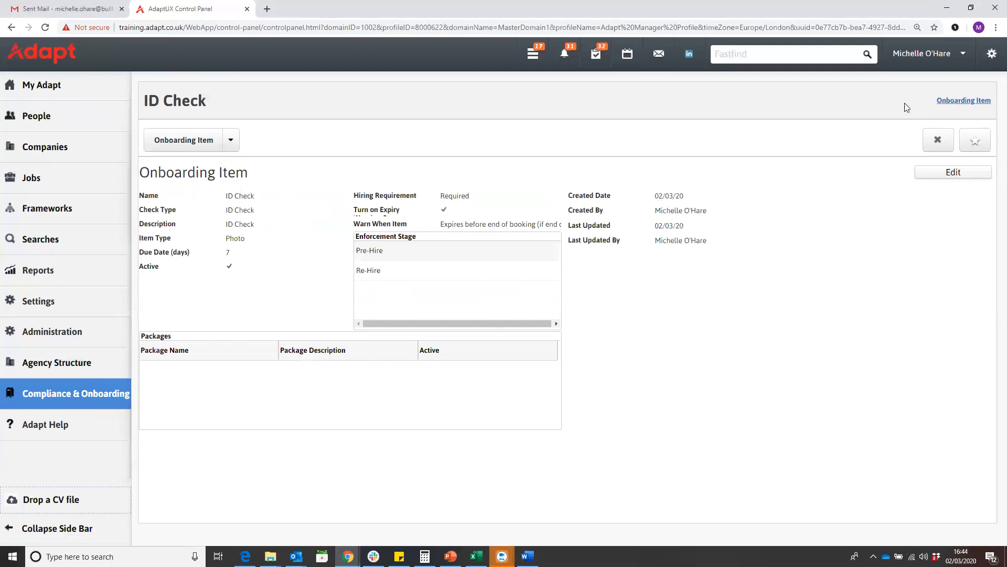
# Open the item's document library and browse its document folders
pyautogui.click(233, 145)
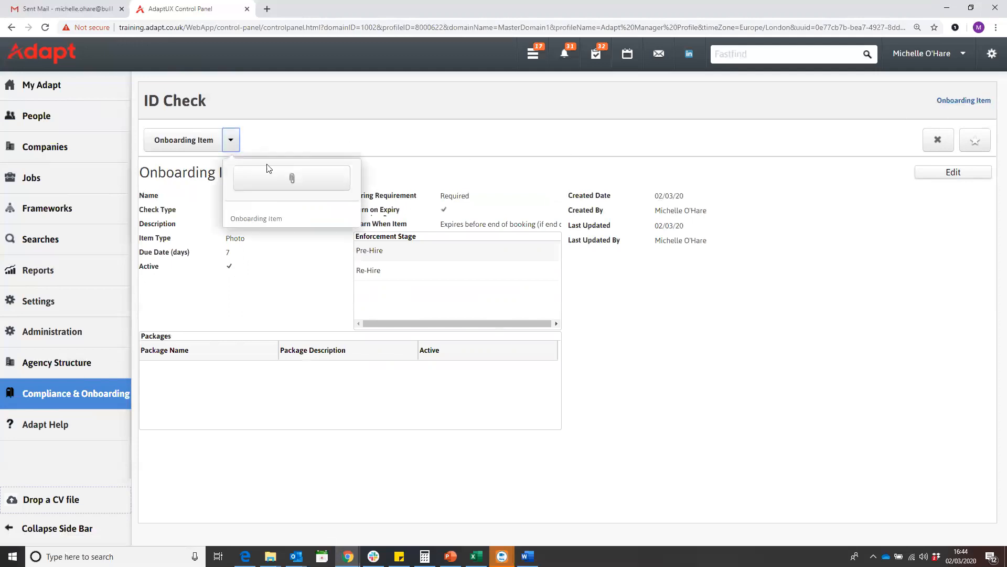
pyautogui.click(301, 184)
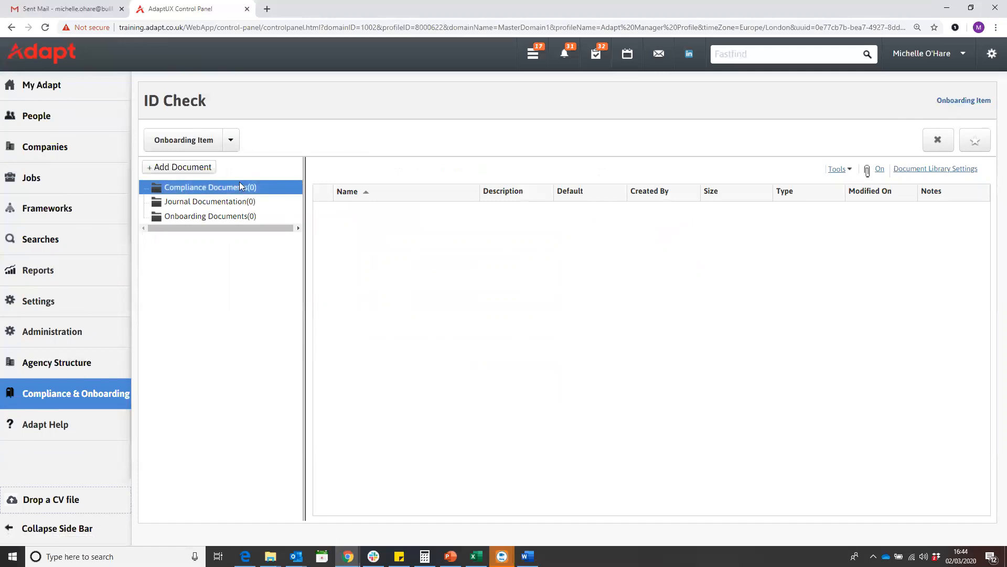
pyautogui.click(200, 189)
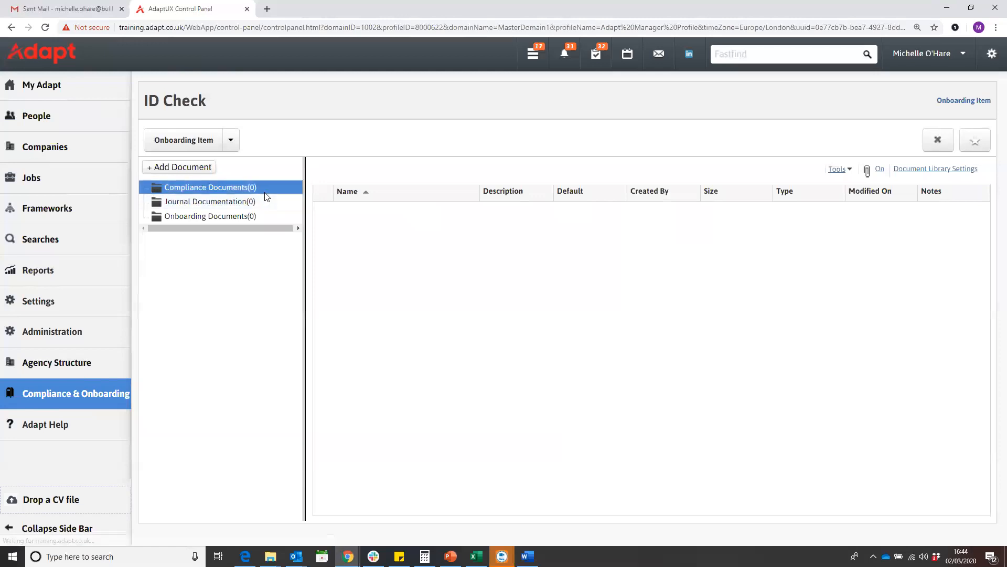
pyautogui.click(222, 216)
pyautogui.click(226, 190)
pyautogui.click(224, 217)
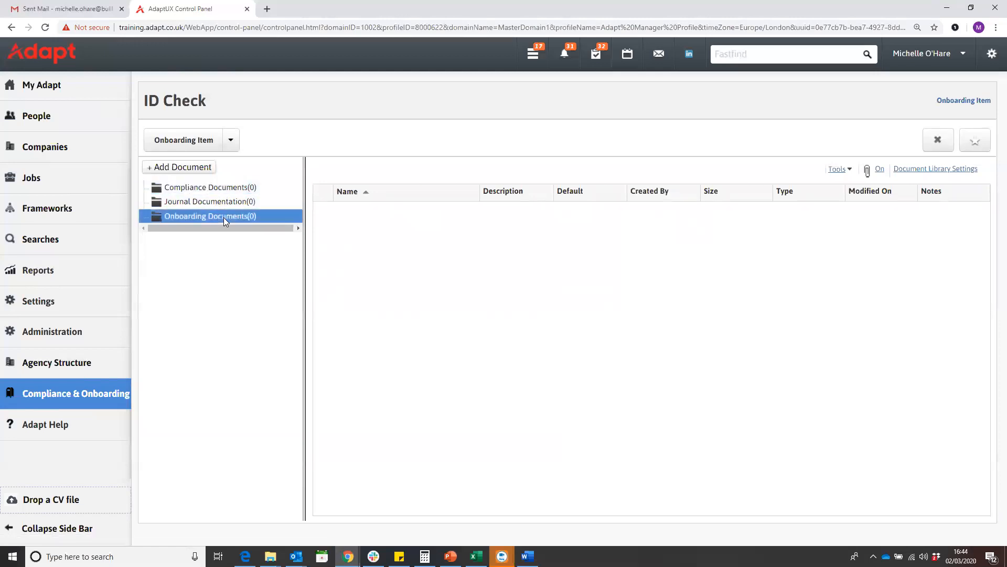
pyautogui.click(207, 166)
pyautogui.moveTo(711, 317); pyautogui.dragTo(910, 316)
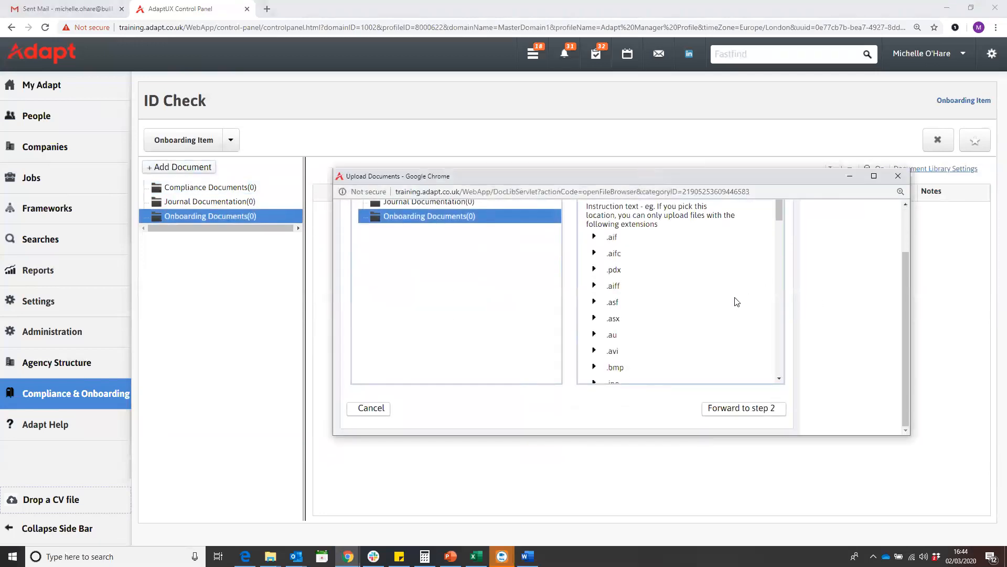
pyautogui.click(748, 411)
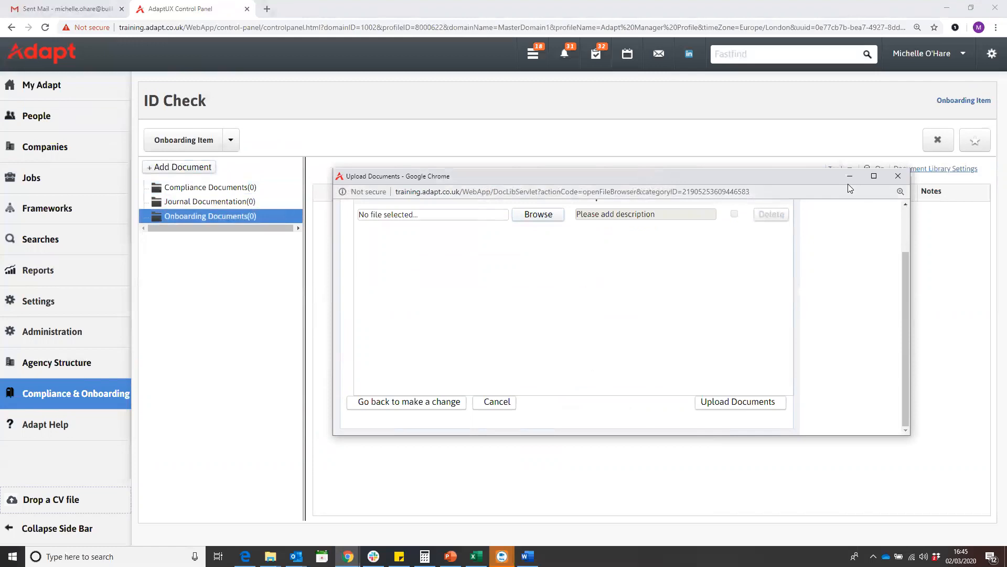
pyautogui.click(897, 176)
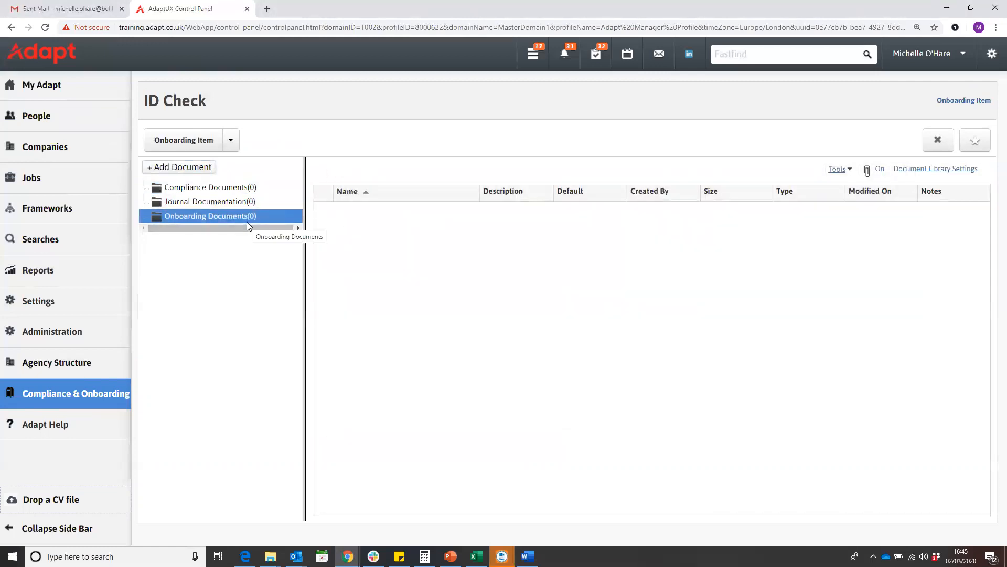